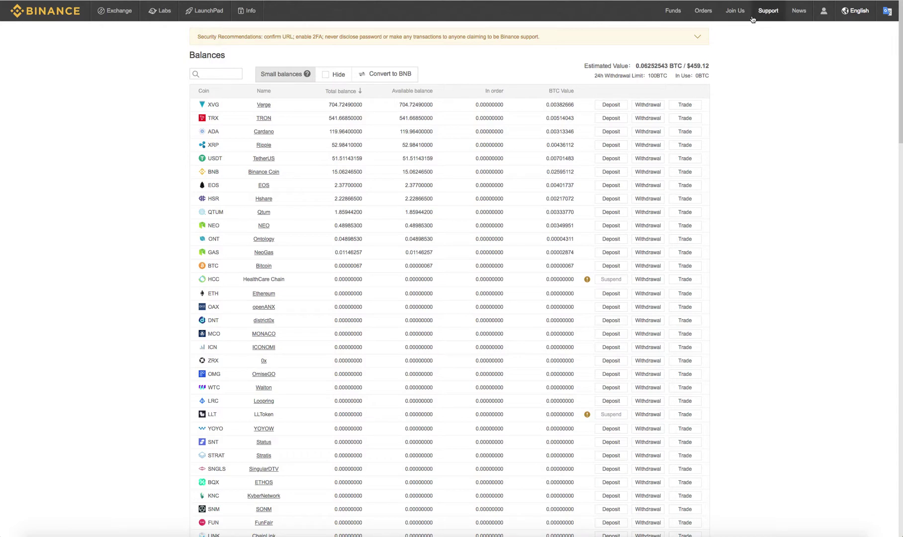
Go to Orders > Order History, which is empty for 2018-05-20 to 2018-05-27
mouse_move(702, 10)
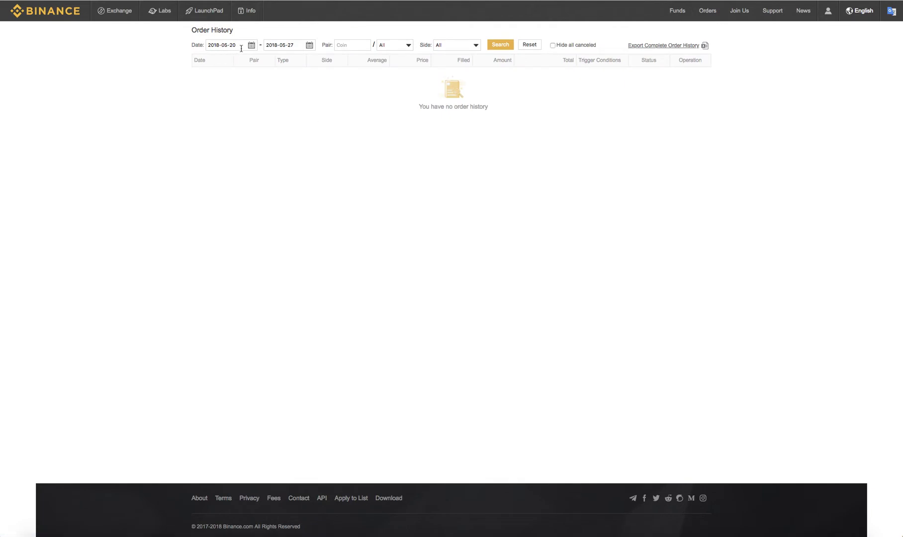
Move the start date back to 2018-01-20 and search the order history
click(241, 45)
click(228, 64)
click(229, 64)
click(228, 64)
click(229, 63)
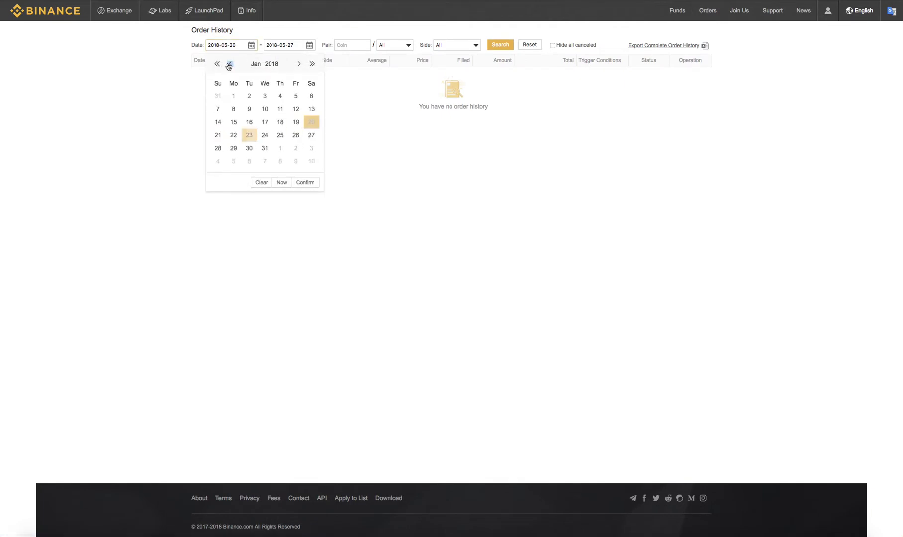
click(307, 122)
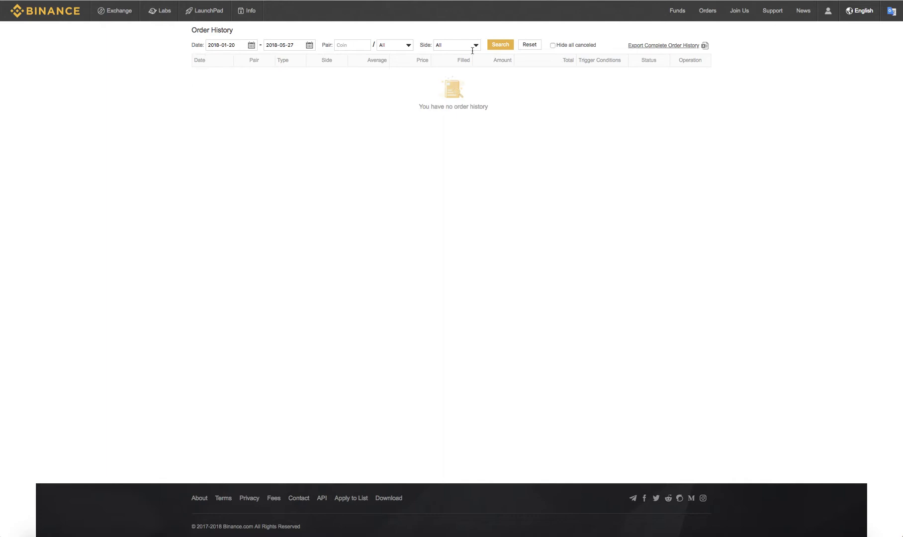
click(496, 45)
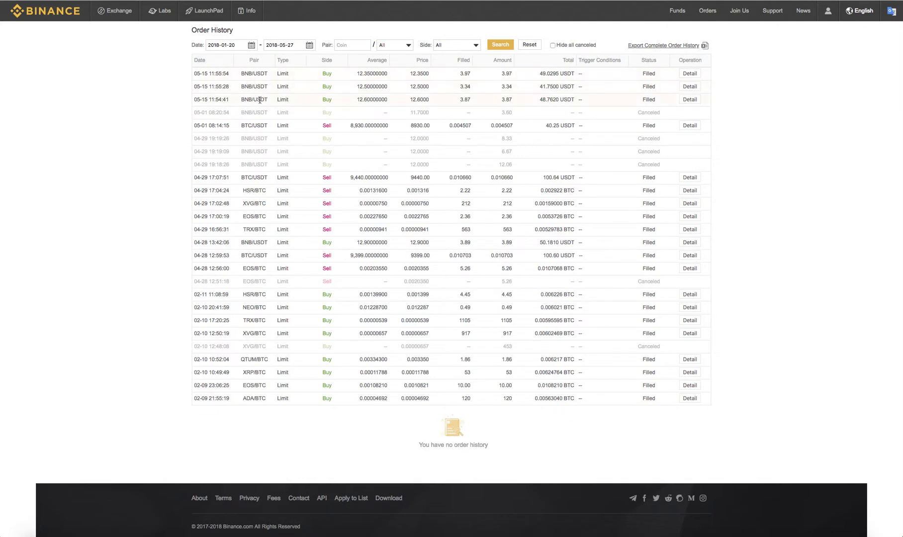
Highlight the values of the top three orders, then clear the selection
drag(355, 77, 390, 100)
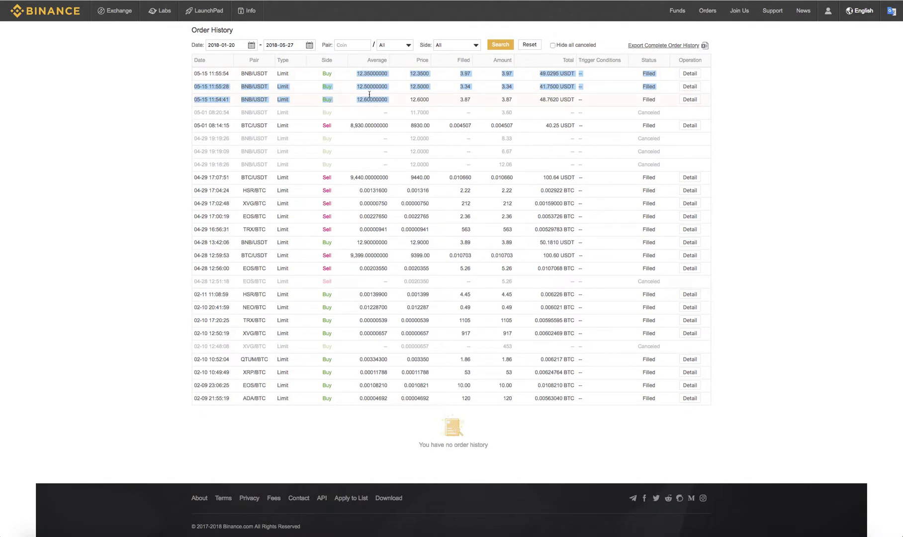
click(399, 98)
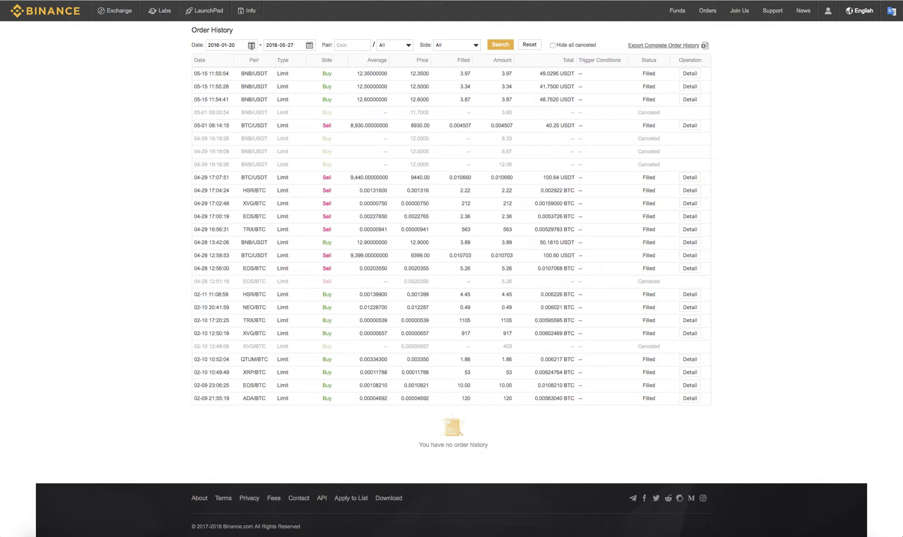
mouse_move(697, 14)
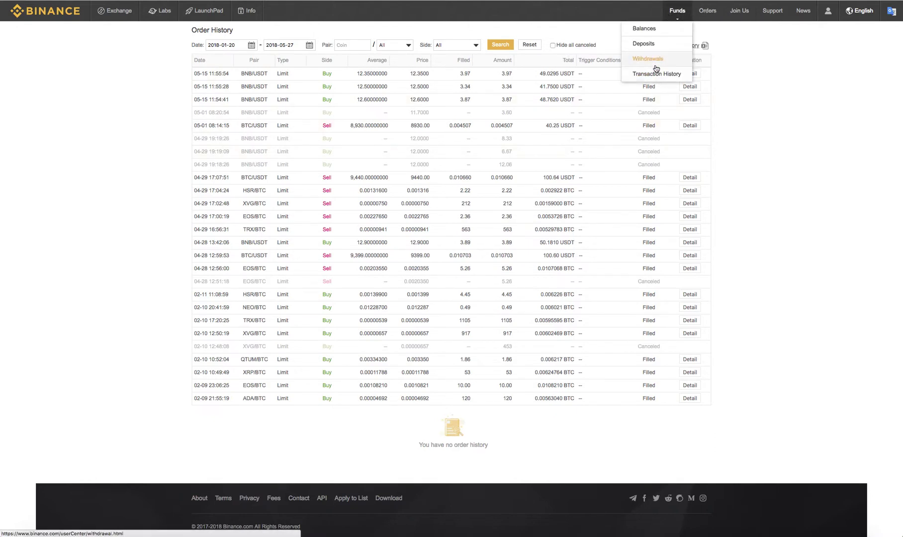
Open Funds > Deposits and search 'btc' to choose Bitcoin as the deposit coin
click(642, 44)
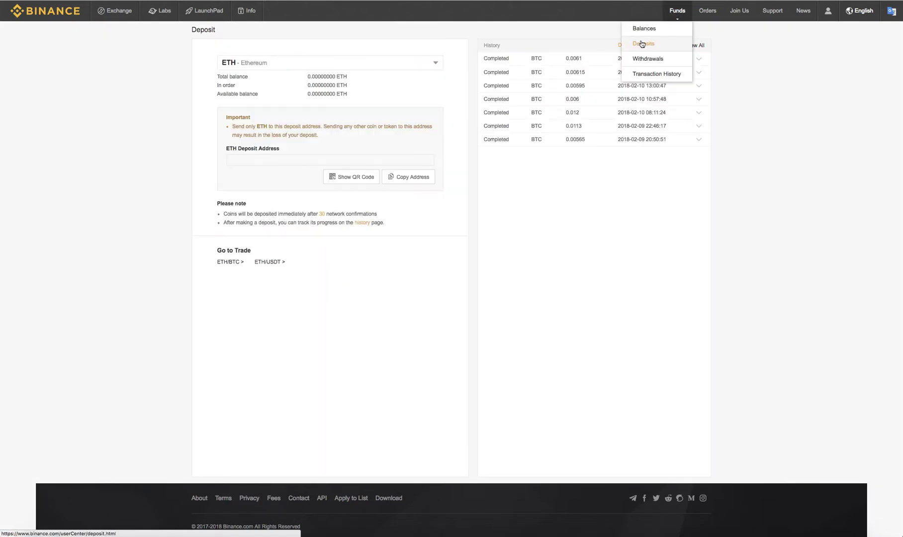
click(391, 67)
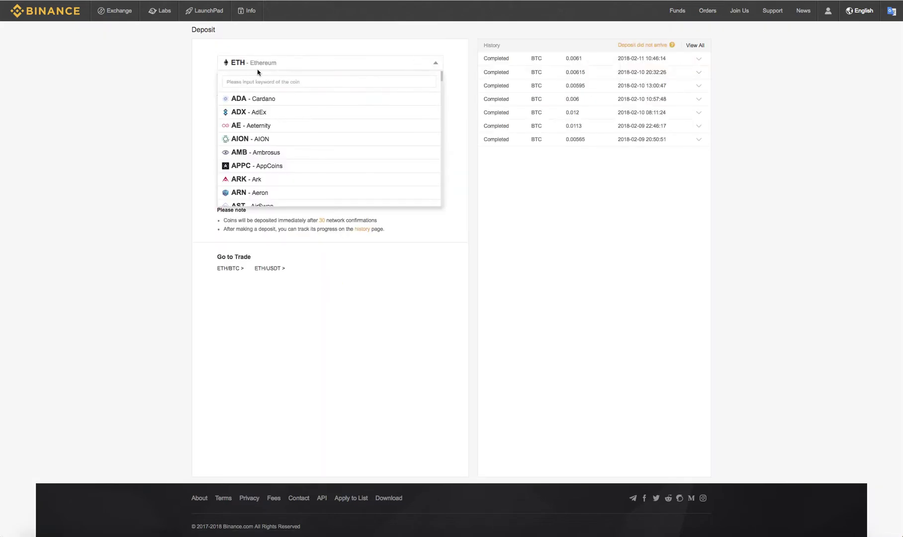
click(244, 82)
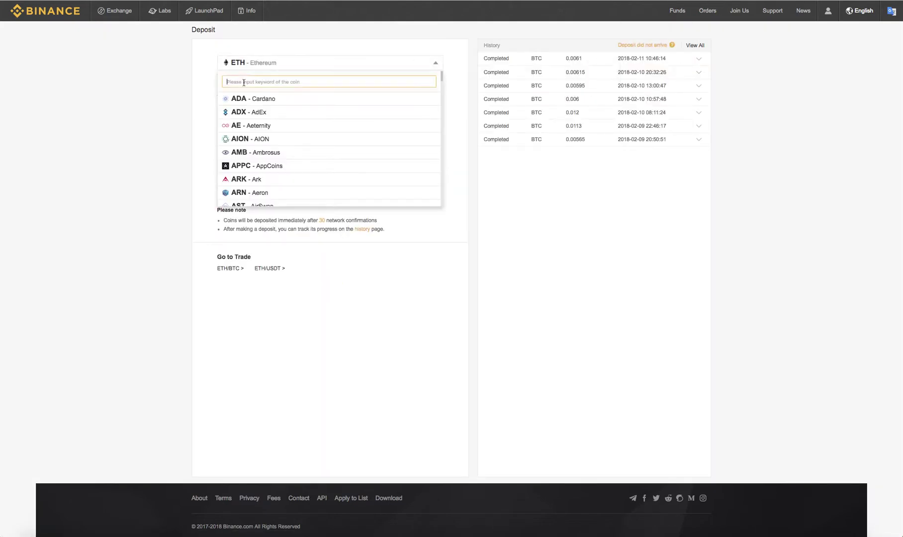
text(btc)
click(261, 103)
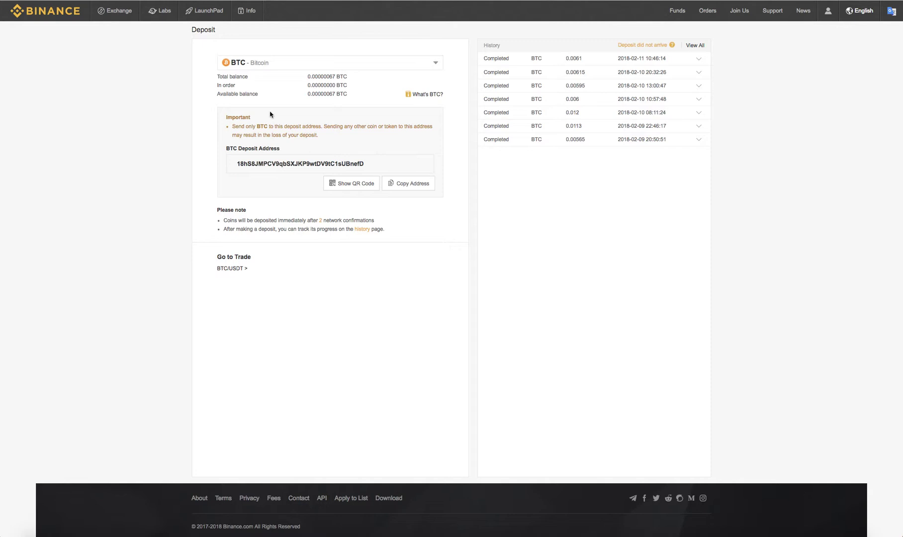
Replace the coin search with 'ltc' and select LTC - Litecoin
click(258, 62)
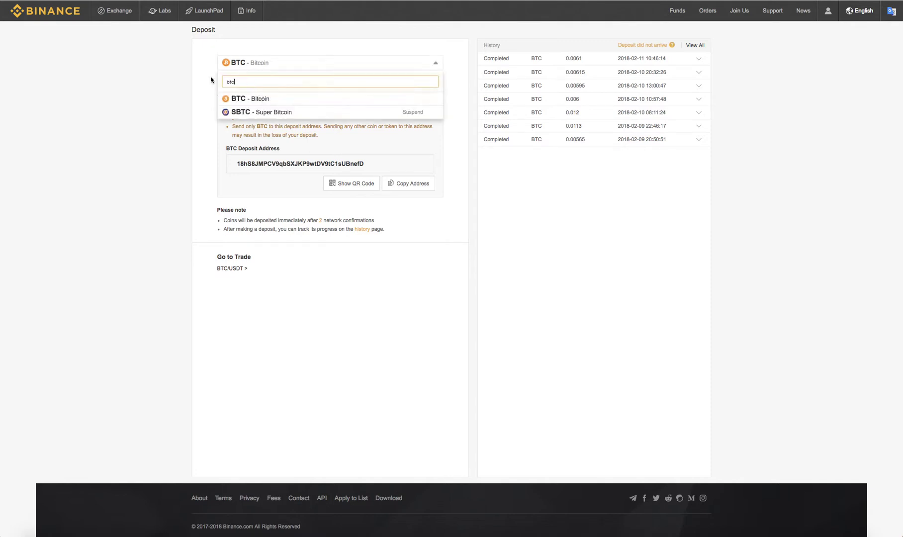
key(BackSpace)
key(BackSpace)
key(BackSpace)
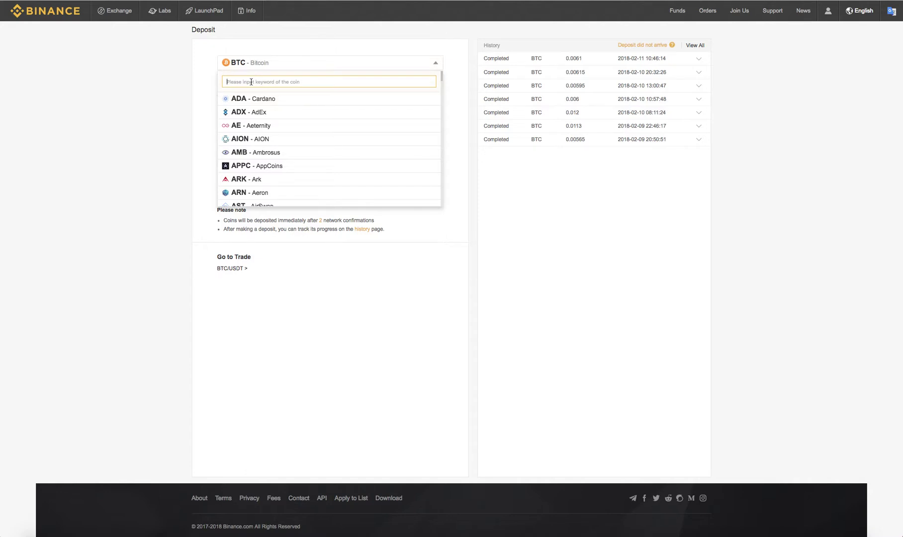
text(ltc)
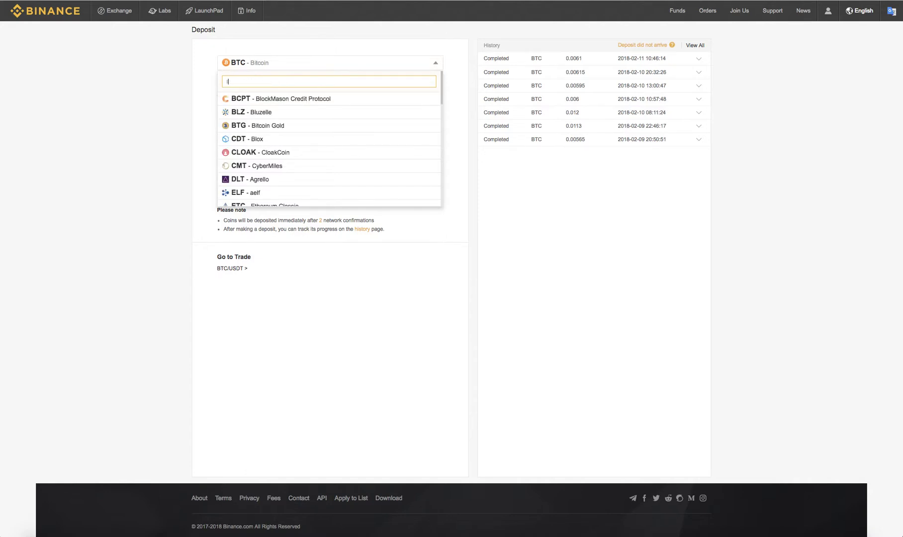
click(248, 100)
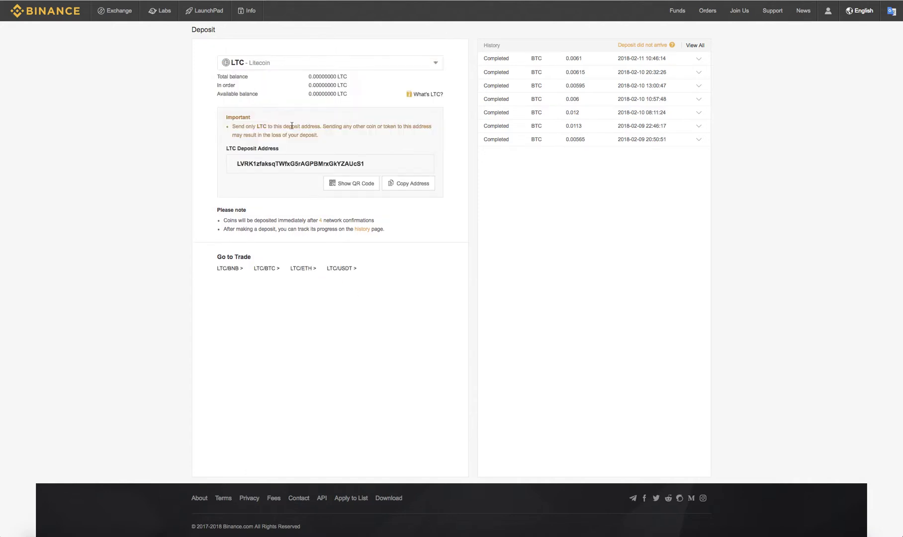
Open Funds > Withdrawals, pick BTC - Bitcoin via a 'btc' search, and click the address field
mouse_move(676, 12)
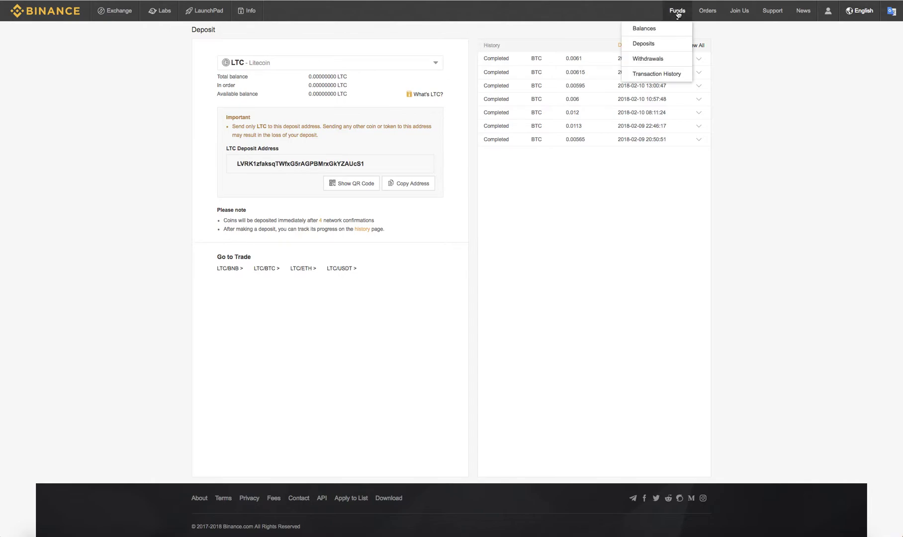
click(649, 59)
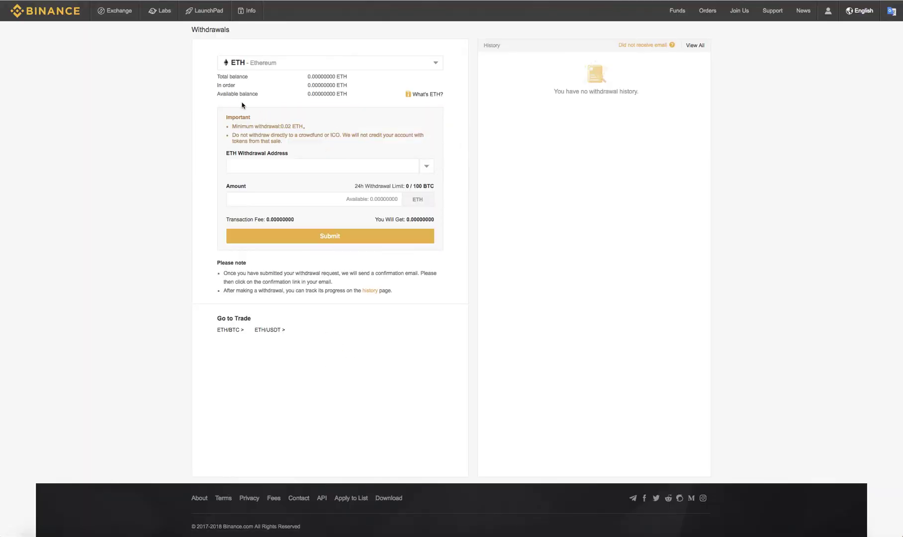
click(241, 69)
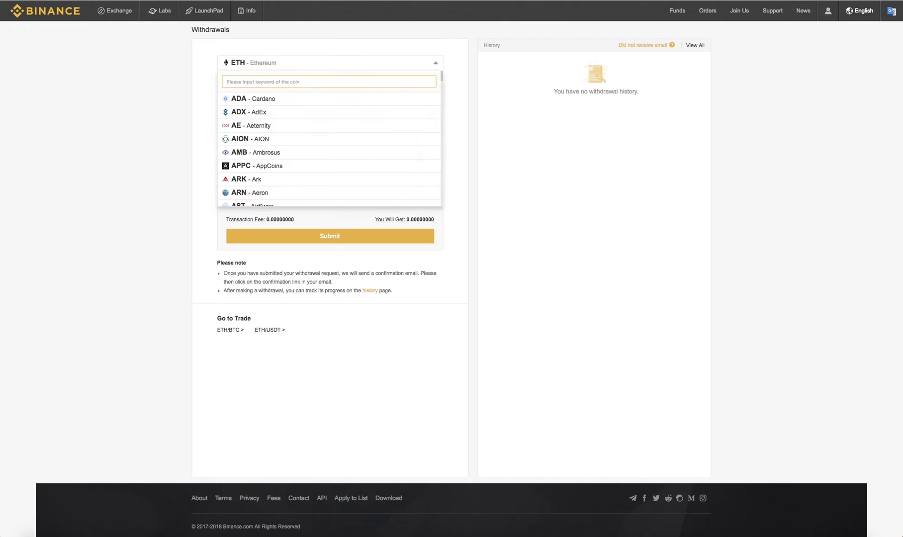
text(btc)
click(257, 99)
click(263, 167)
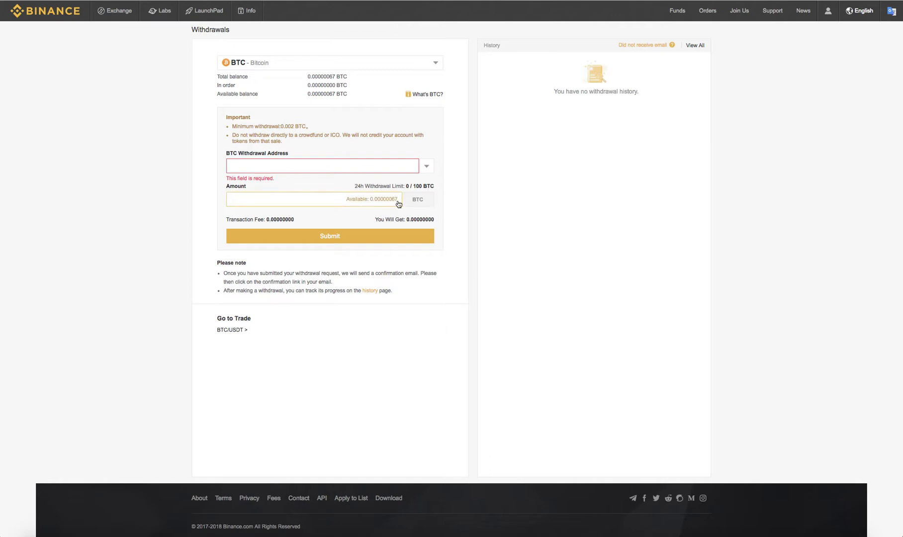
Open Funds > Balances, scroll the table, and hide small-balance coins
mouse_move(677, 15)
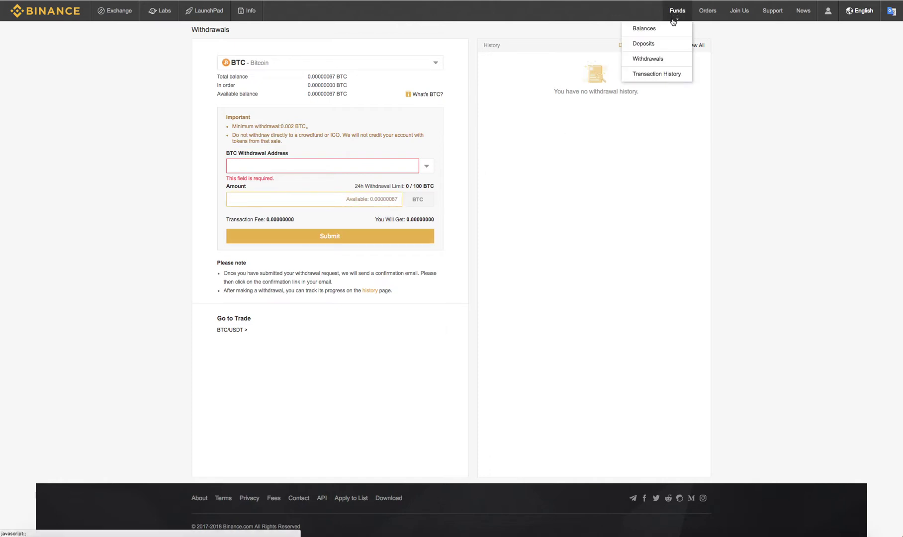
click(644, 30)
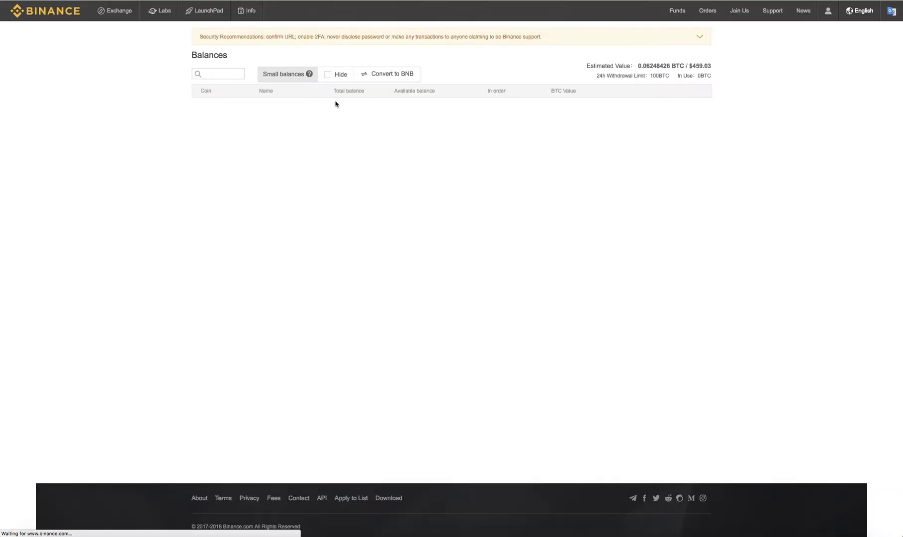
scroll(214, 296, down, 10)
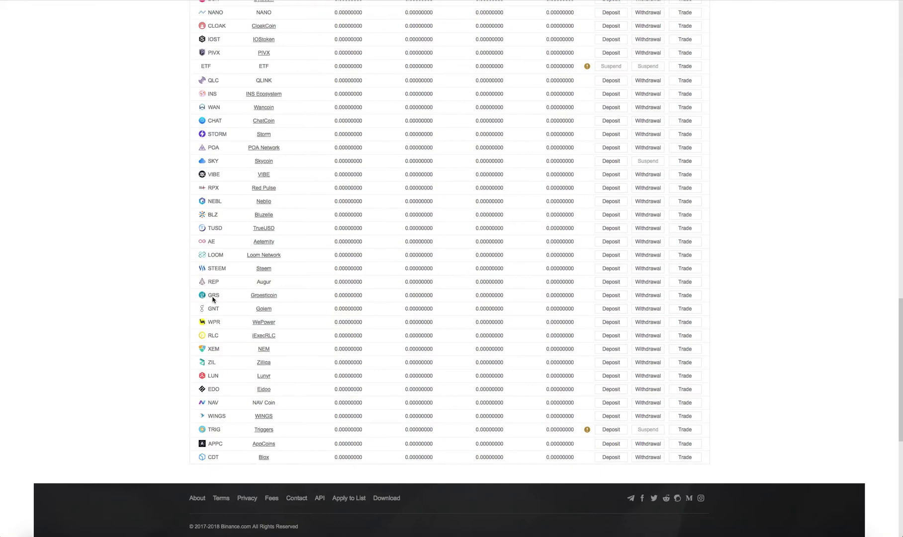
scroll(231, 274, up, 10)
click(326, 59)
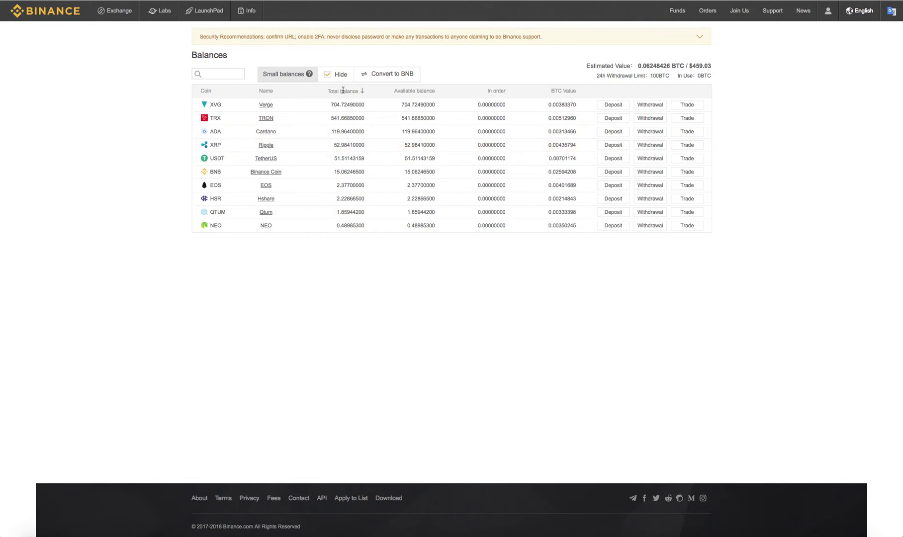
Highlight the BTC values from XVG to NEO, then clear the selection
drag(546, 105, 581, 226)
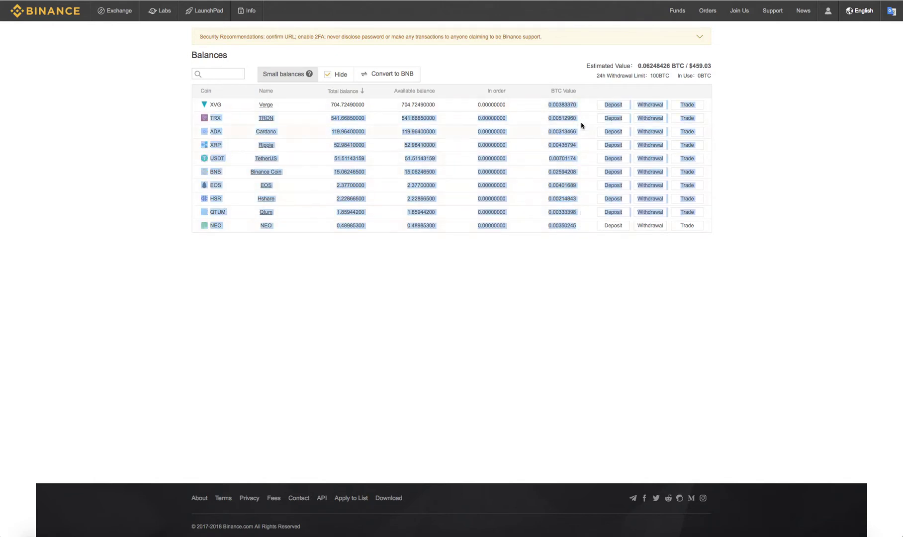
click(529, 57)
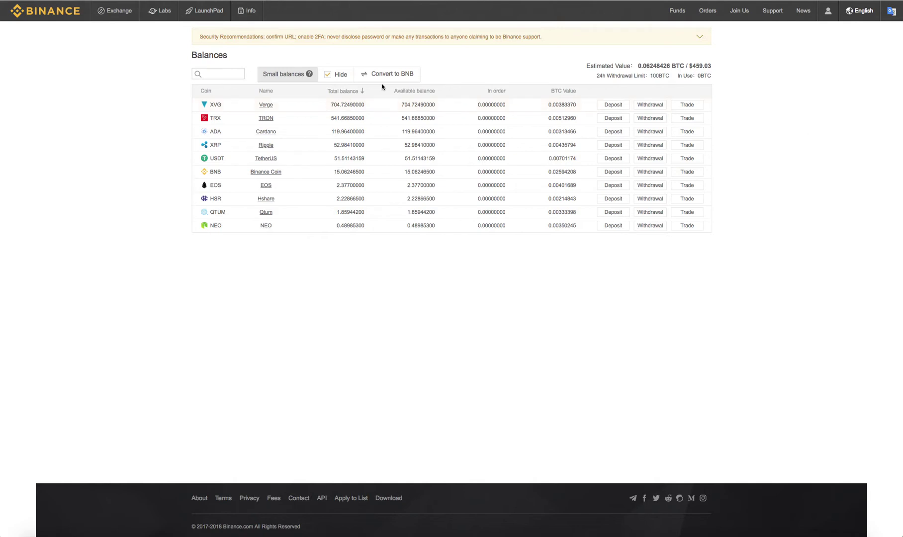
mouse_move(115, 13)
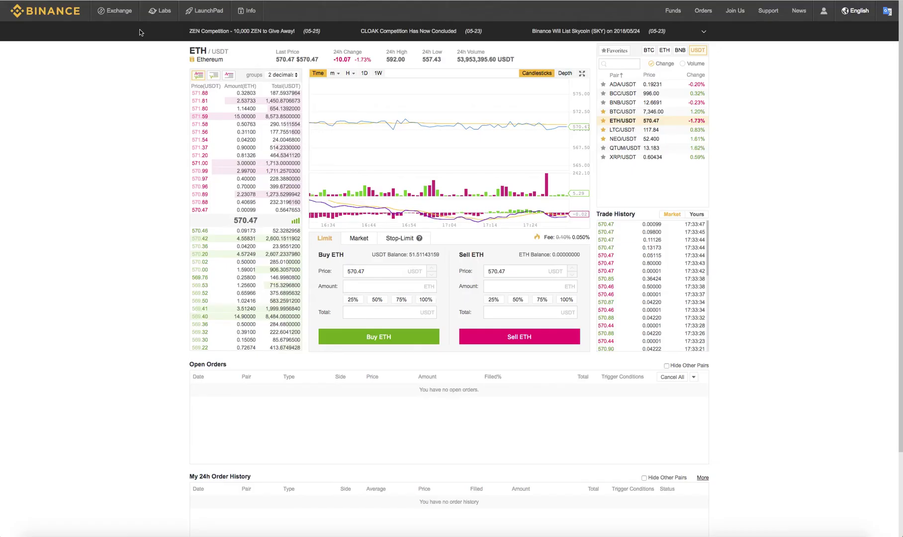
On Exchange > Basic, view the BTC-quoted pairs, then return to the USDT pairs
mouse_move(128, 15)
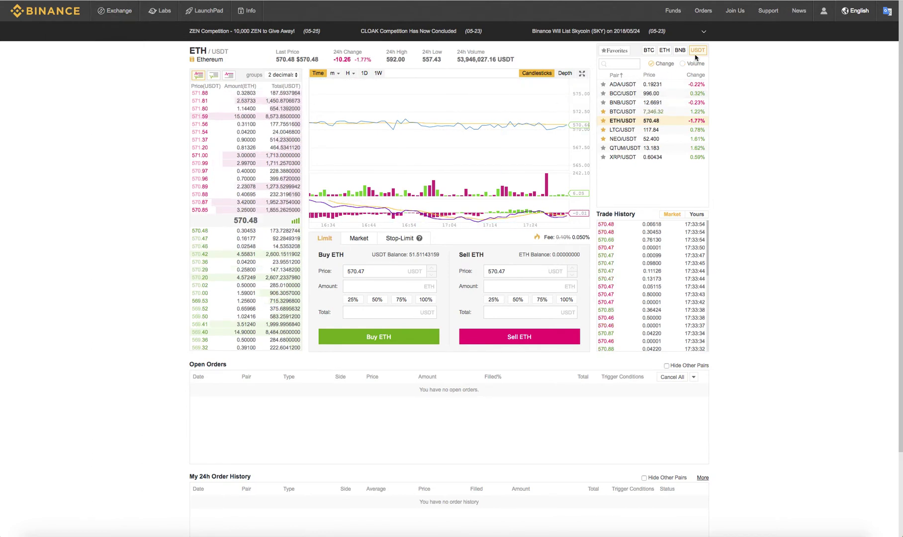
click(649, 51)
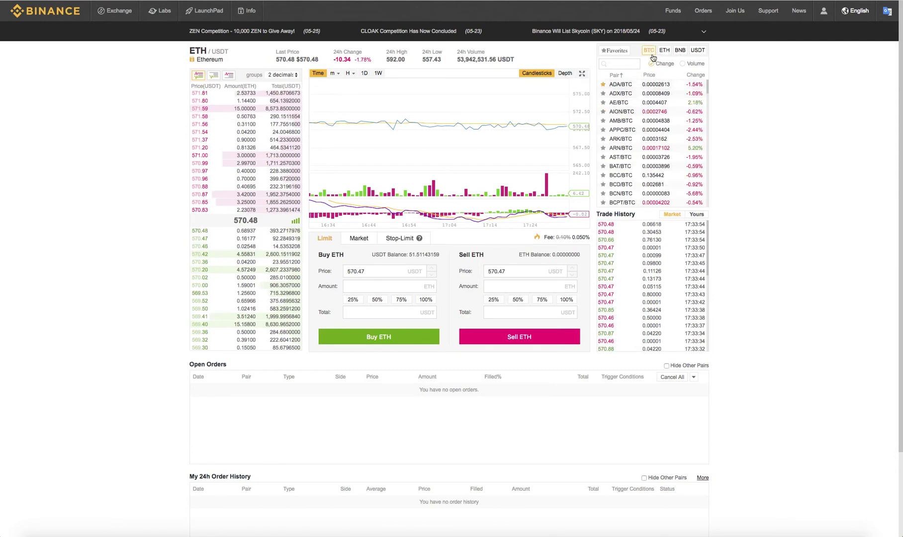
click(697, 52)
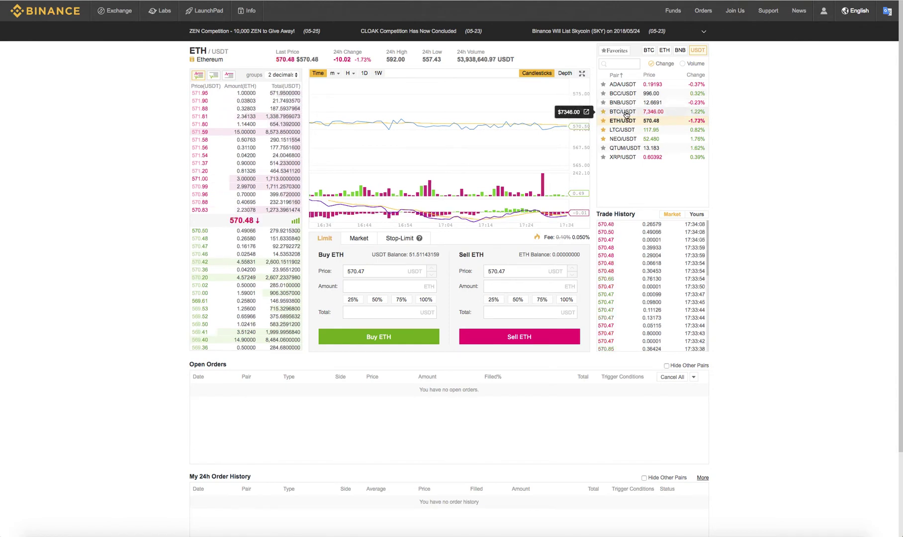
Switch to BTC/USDT and check the 7346.00 sell price in the Sell BTC panel
click(622, 114)
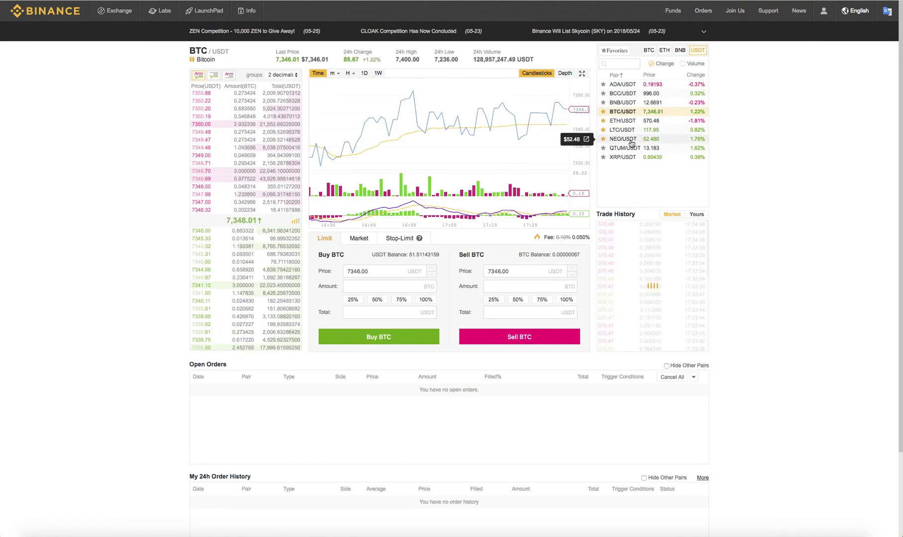
click(525, 286)
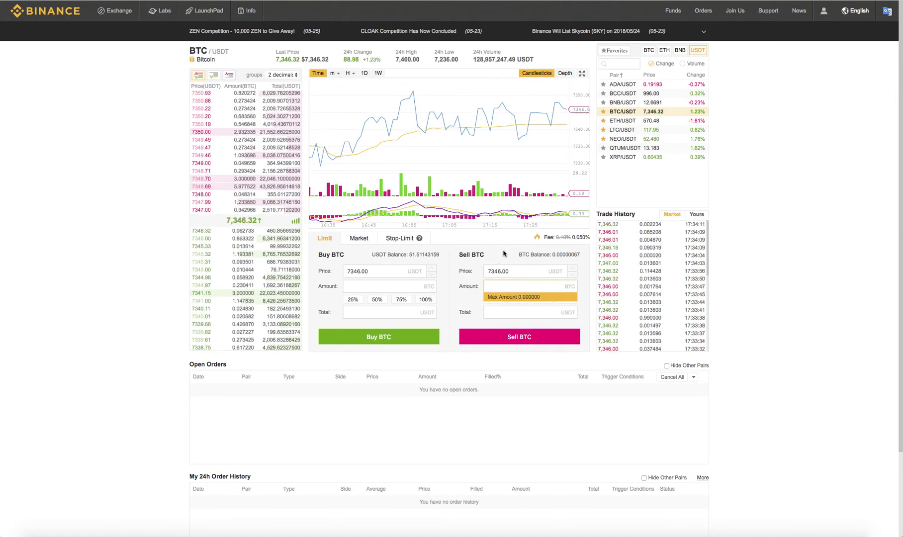
click(503, 254)
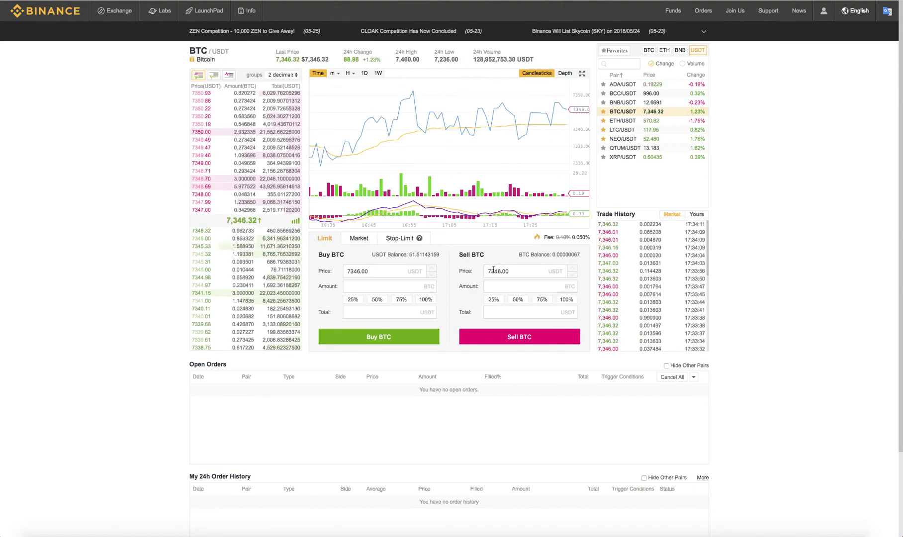
click(516, 286)
click(501, 272)
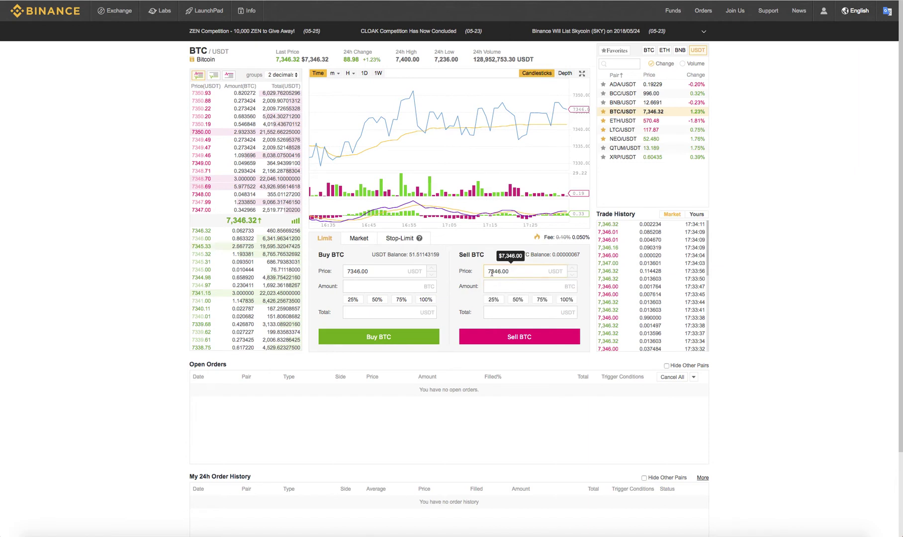
Try percentage buttons for the sell amount, then go to the Total field
click(204, 234)
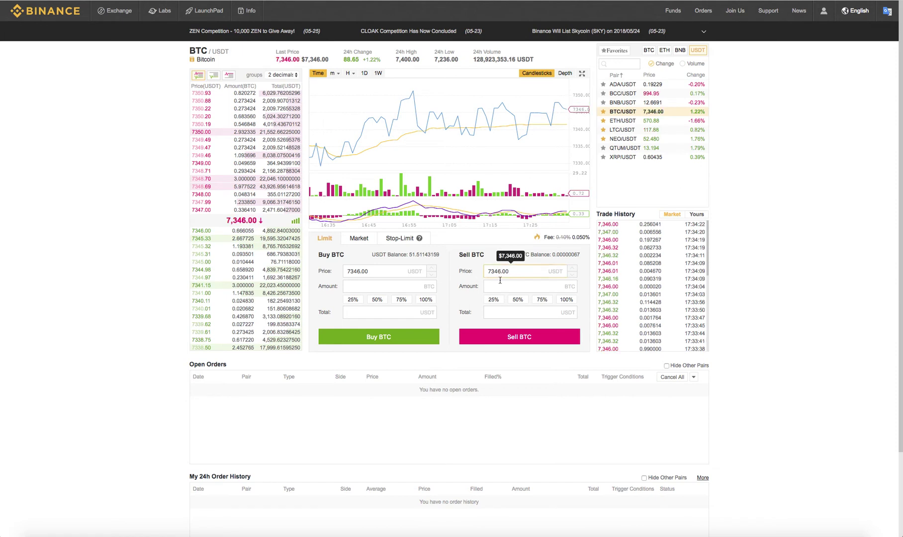
click(500, 283)
click(562, 302)
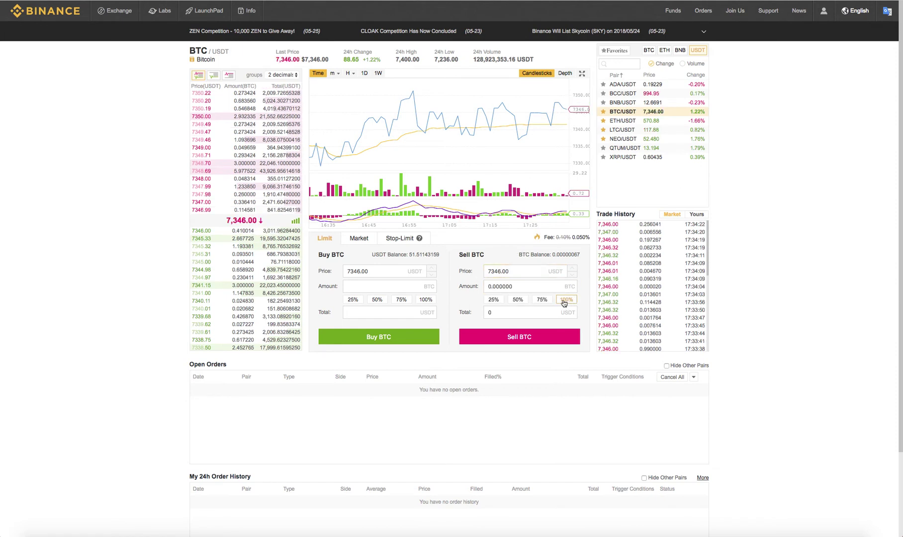
click(517, 312)
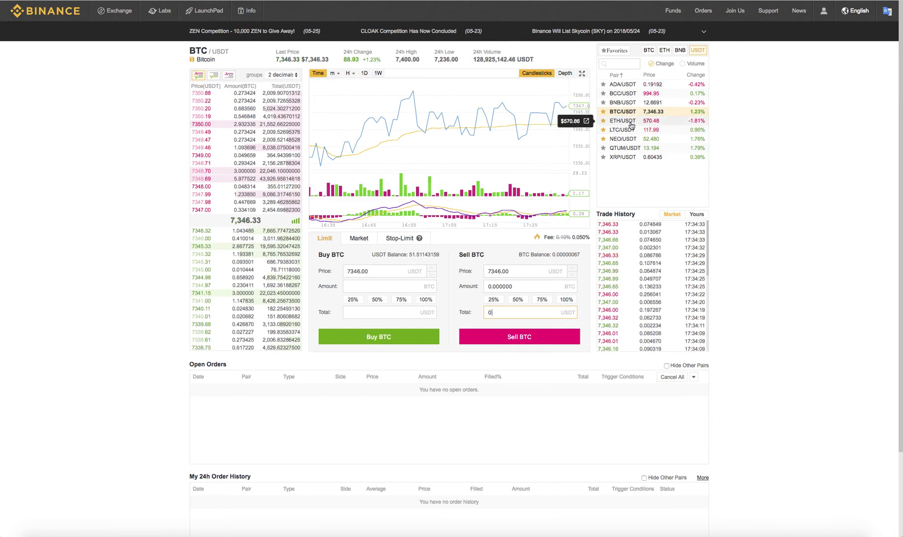
Set the buy price to 7347.00 USDT and the max 0.007011 BTC amount, totalling 51.509817 USDT
click(369, 285)
double_click(352, 271)
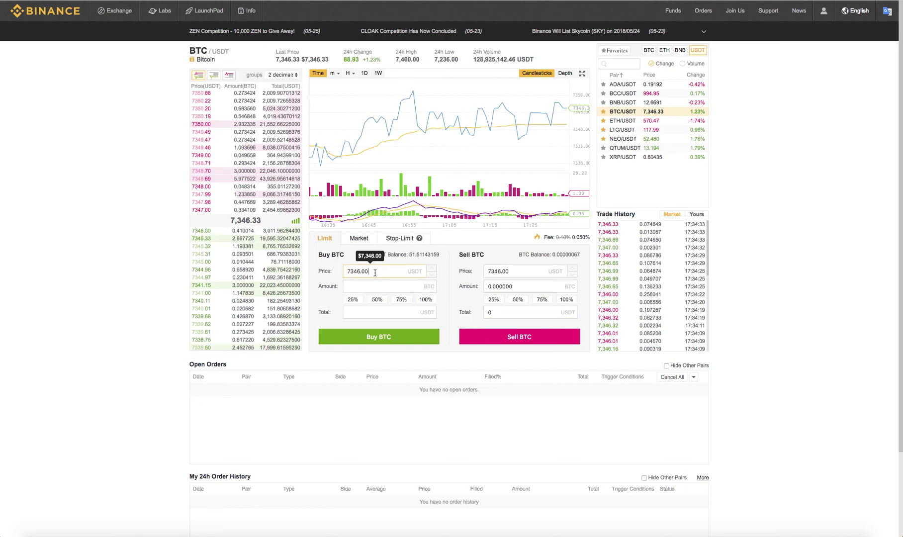
click(203, 211)
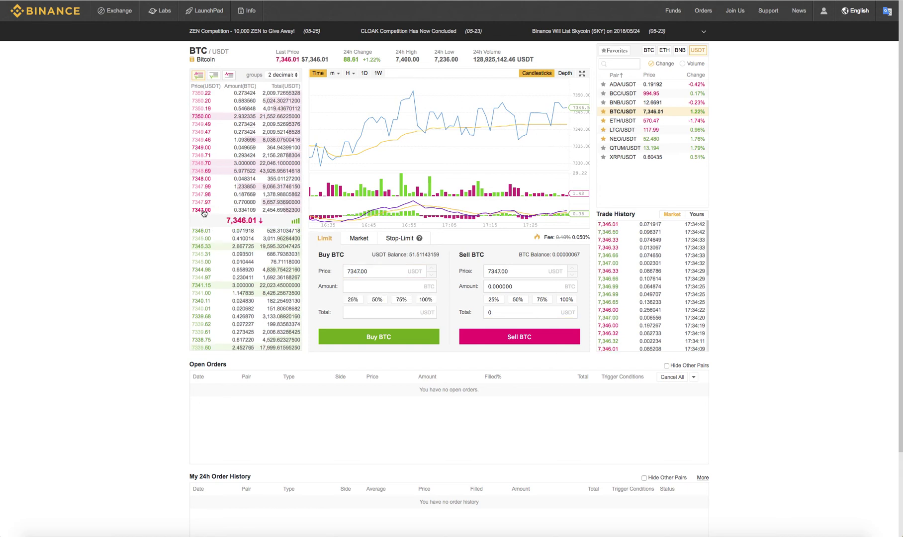
click(366, 287)
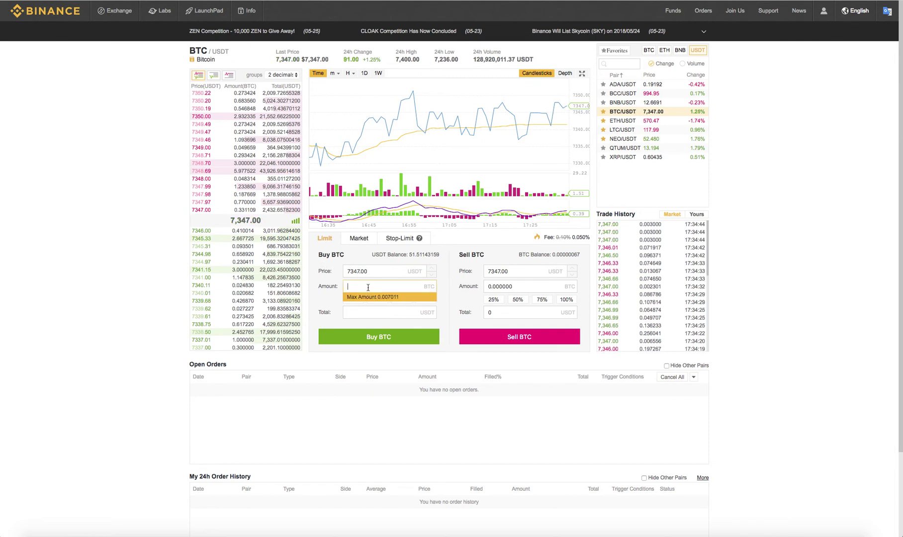
click(393, 299)
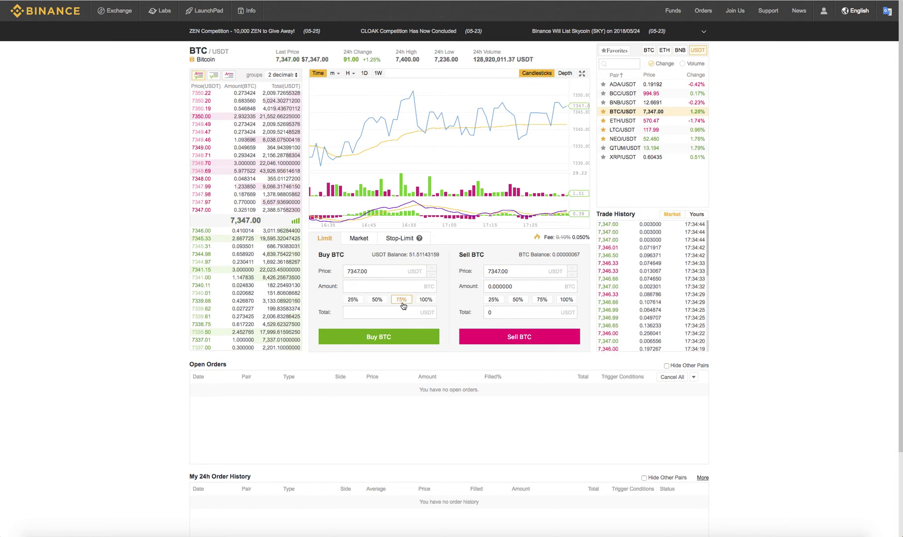
click(379, 289)
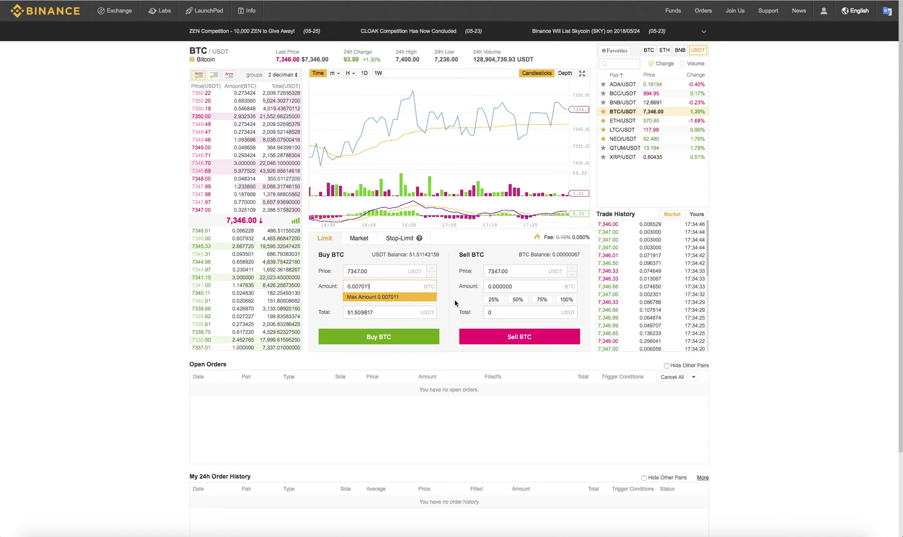
click(455, 303)
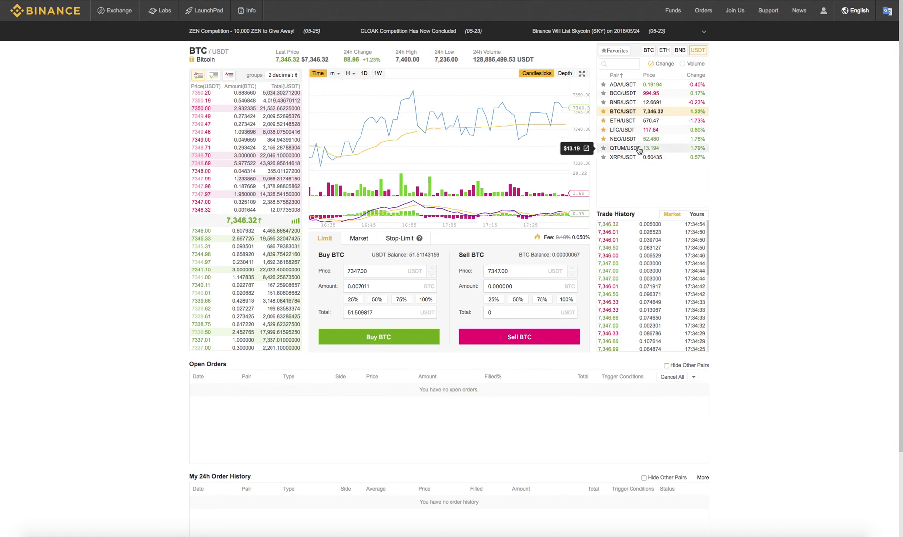
Browse the BNB and BTC pair lists, open ADX/BTC, then settle on ADA/BTC
click(681, 52)
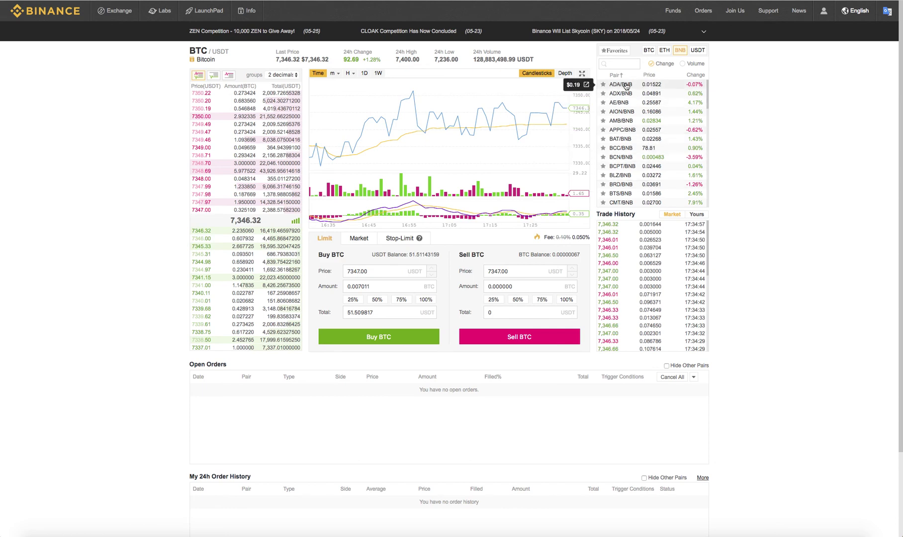
click(649, 52)
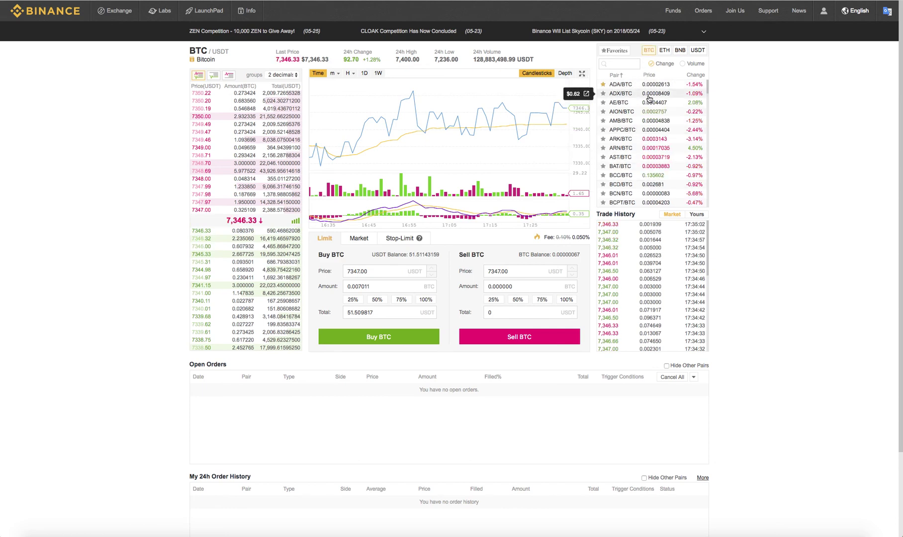
click(652, 95)
click(657, 85)
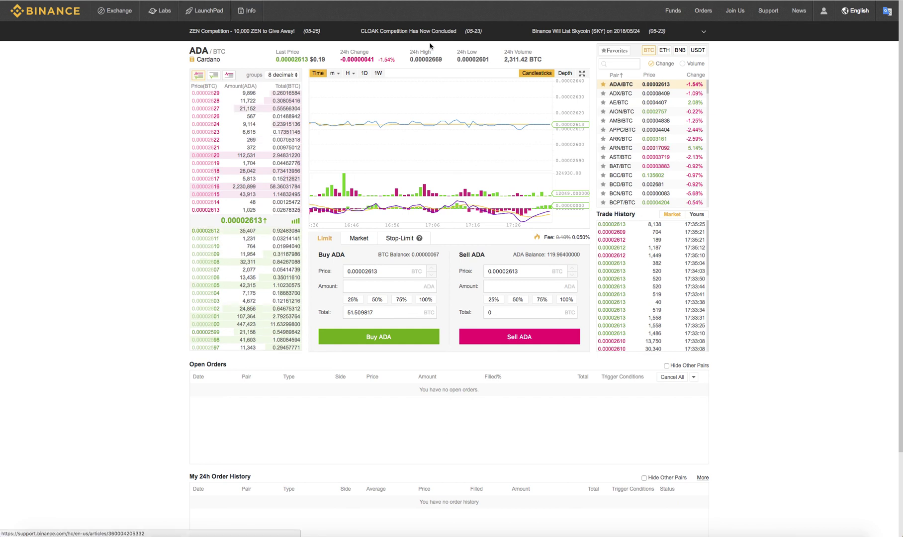
mouse_move(685, 13)
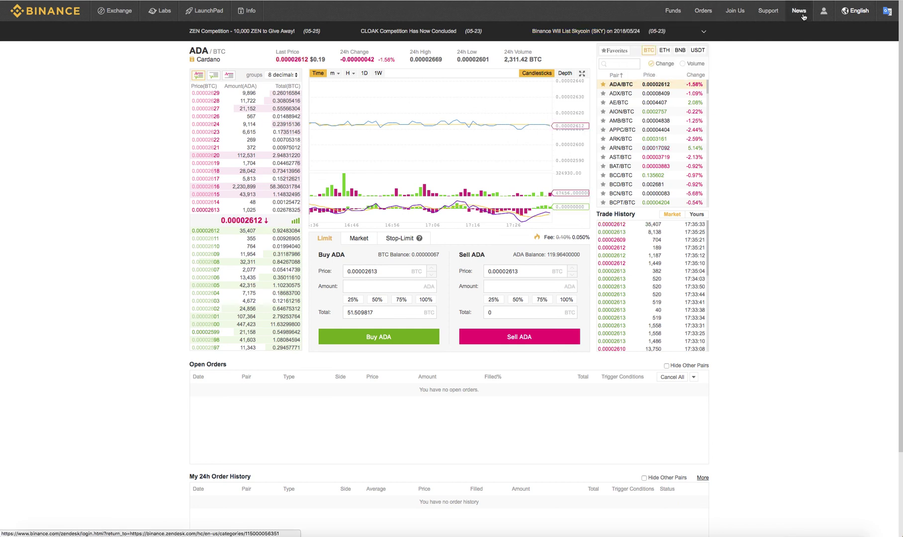
mouse_move(823, 12)
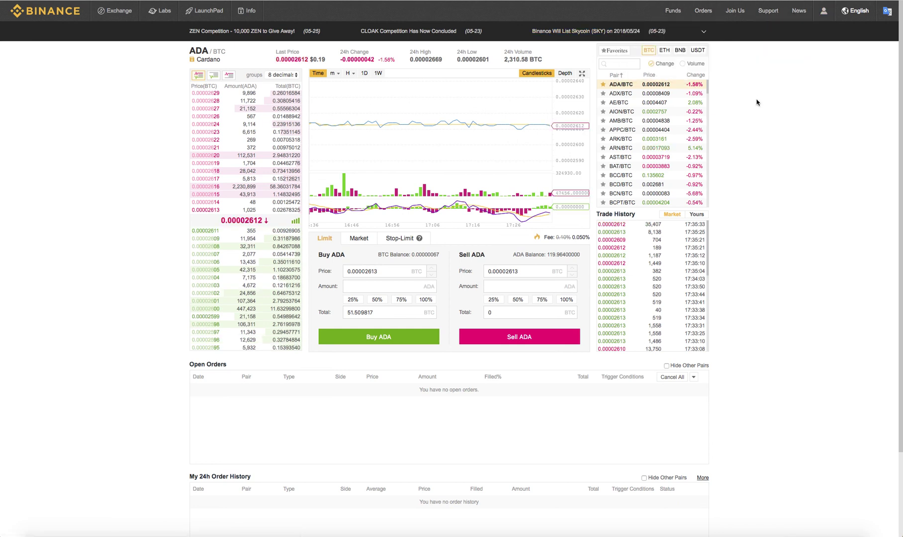